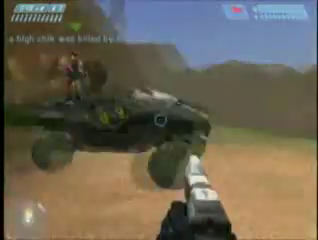
Switch from the game to Skype with Cmd+Tab, exposing the Fedora boot console and call window
{"action": "key", "text": "super+Tab"}
{"action": "key", "text": "Tab"}
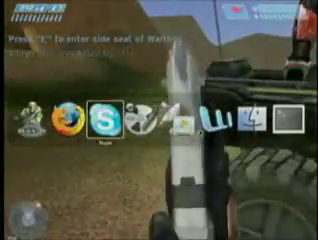
{"action": "key", "text": "Tab"}
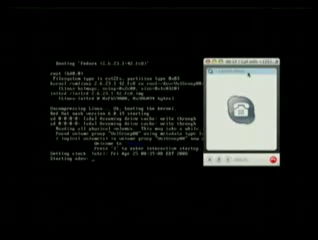
Drag the Skype call window to the upper-left corner over the console text
{"action": "left_click_drag", "start_coordinate": [247, 60], "coordinate": [85, 35]}
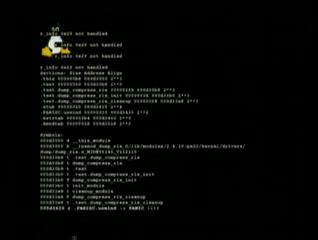
Cmd+Tab from the kernel panic console to the Windows XP remote desktop
{"action": "key", "text": "super+Tab"}
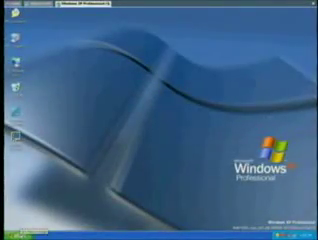
Open and dismiss the Start menu, then launch the four-camera rack monitoring viewer
{"action": "left_click", "coordinate": [15, 234]}
{"action": "key", "text": "Escape"}
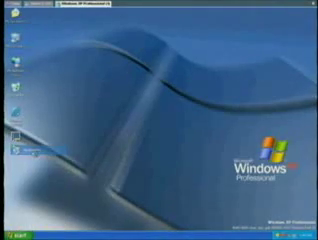
{"action": "double_click", "coordinate": [16, 150]}
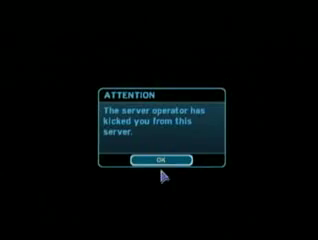
Dismiss the Kicked notice, then go to Multiplayer, LAN/Internet, and fetch the internet server list
{"action": "left_click", "coordinate": [162, 162]}
{"action": "left_click", "coordinate": [164, 147]}
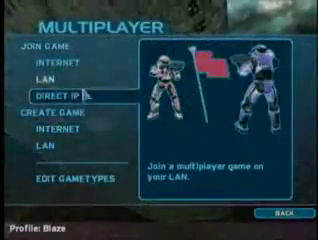
{"action": "left_click", "coordinate": [45, 79]}
{"action": "left_click", "coordinate": [58, 231]}
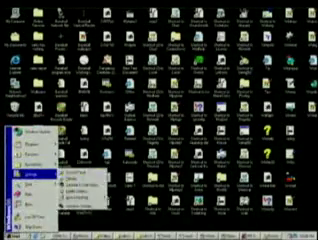
Open Display Properties from Control Panel and browse folders for a wallpaper image
{"action": "left_click", "coordinate": [75, 183]}
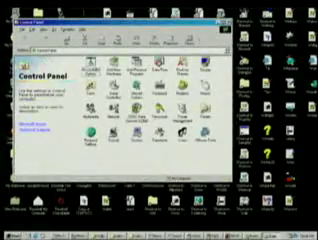
{"action": "double_click", "coordinate": [24, 66]}
{"action": "left_click", "coordinate": [48, 47]}
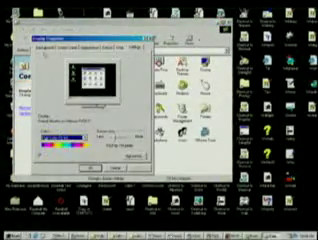
{"action": "left_click", "coordinate": [48, 47]}
{"action": "left_click", "coordinate": [130, 130]}
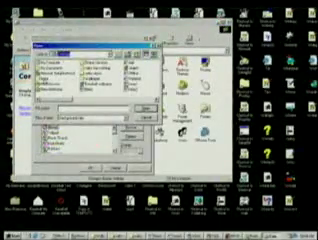
{"action": "double_click", "coordinate": [50, 65]}
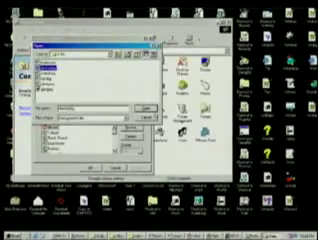